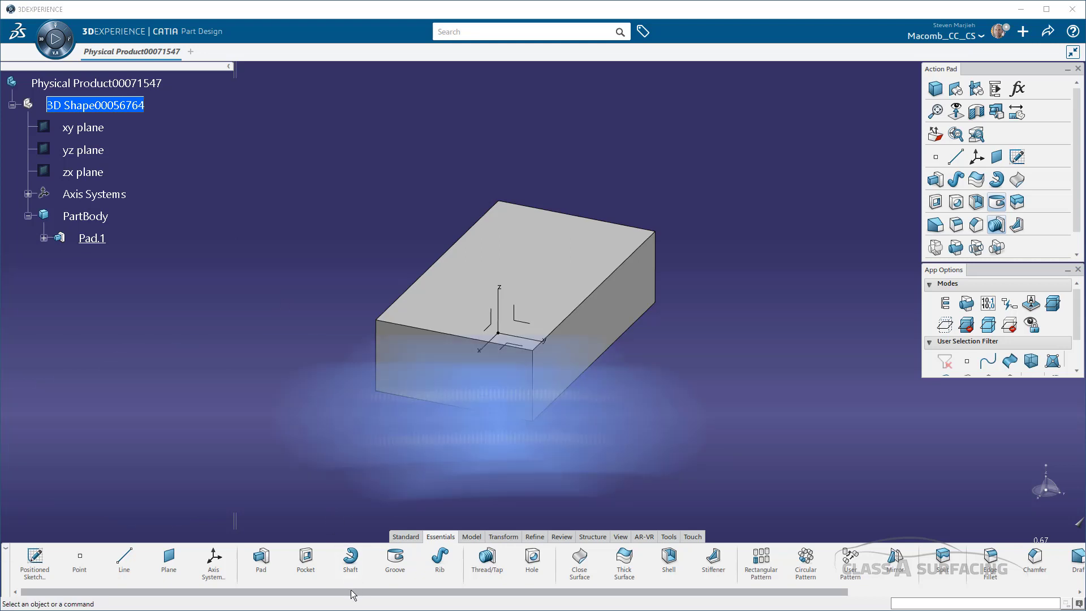
{"action": "left_click_drag", "start_coordinate": [353, 594], "coordinate": [605, 602]}
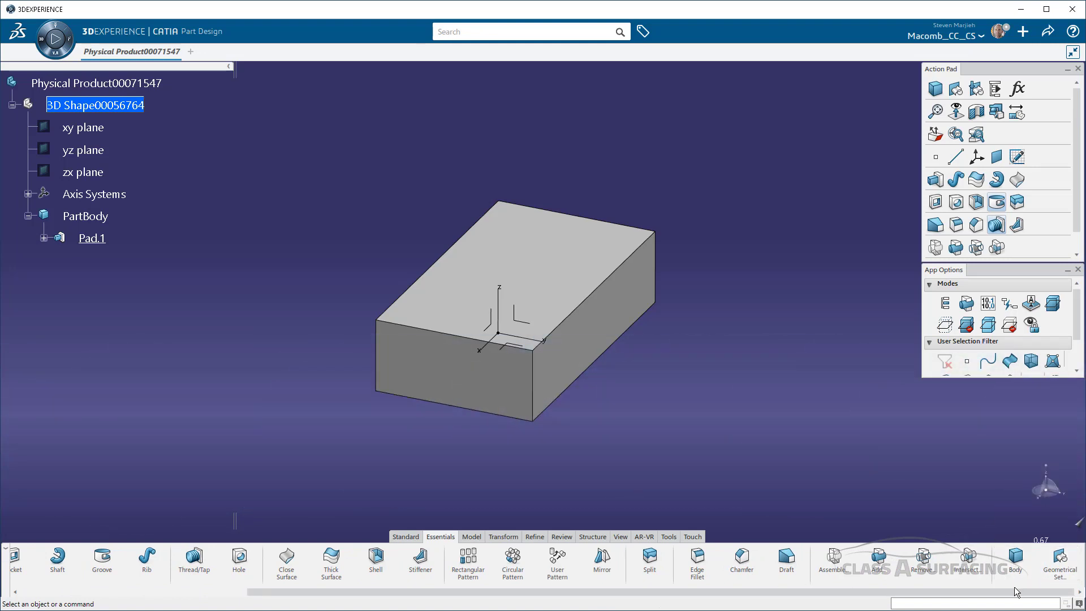
{"action": "left_click_drag", "start_coordinate": [1017, 592], "coordinate": [468, 583]}
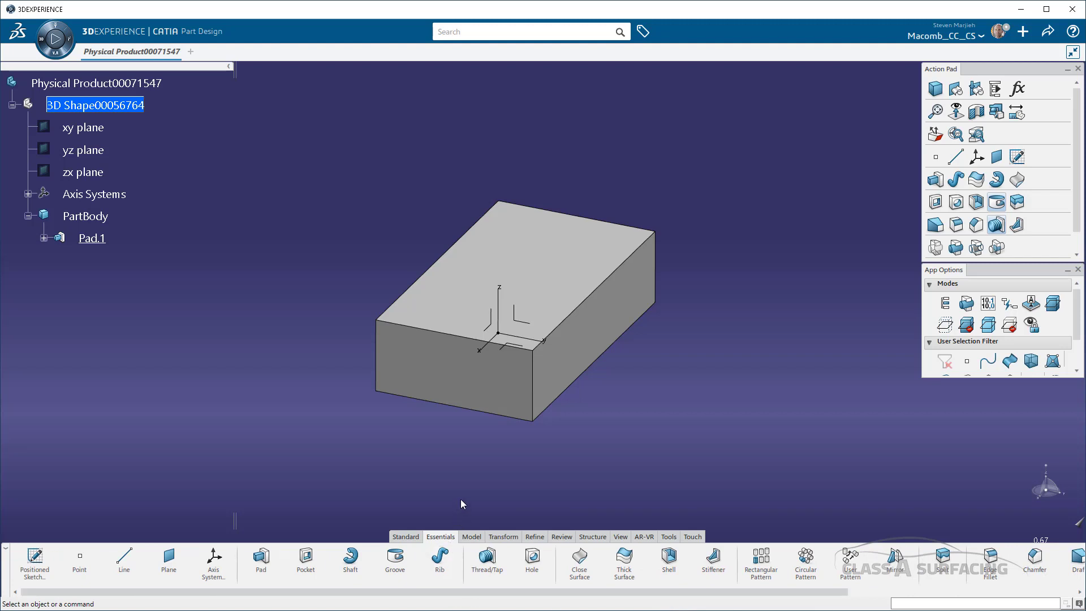
{"action": "middle_click_drag", "start_coordinate": [426, 395], "coordinate": [476, 355]}
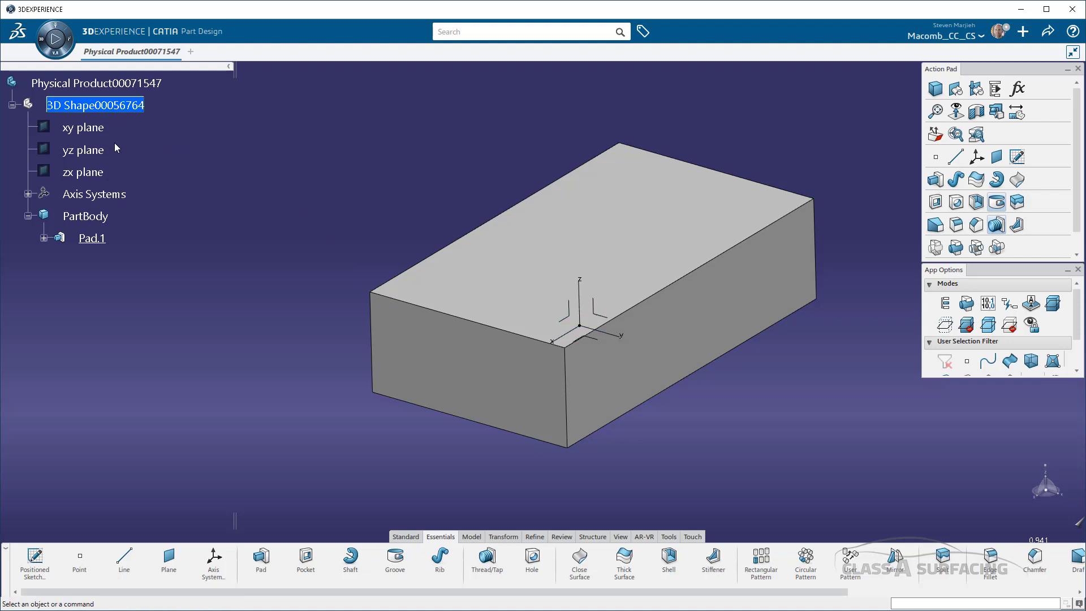
{"action": "left_click", "coordinate": [107, 109]}
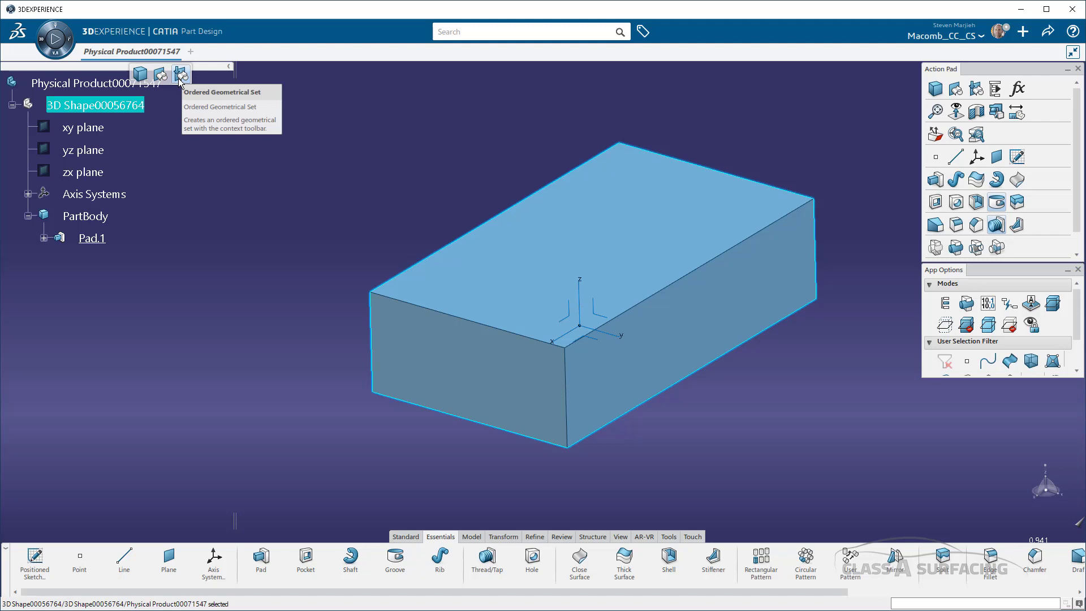
{"action": "left_click", "coordinate": [178, 171]}
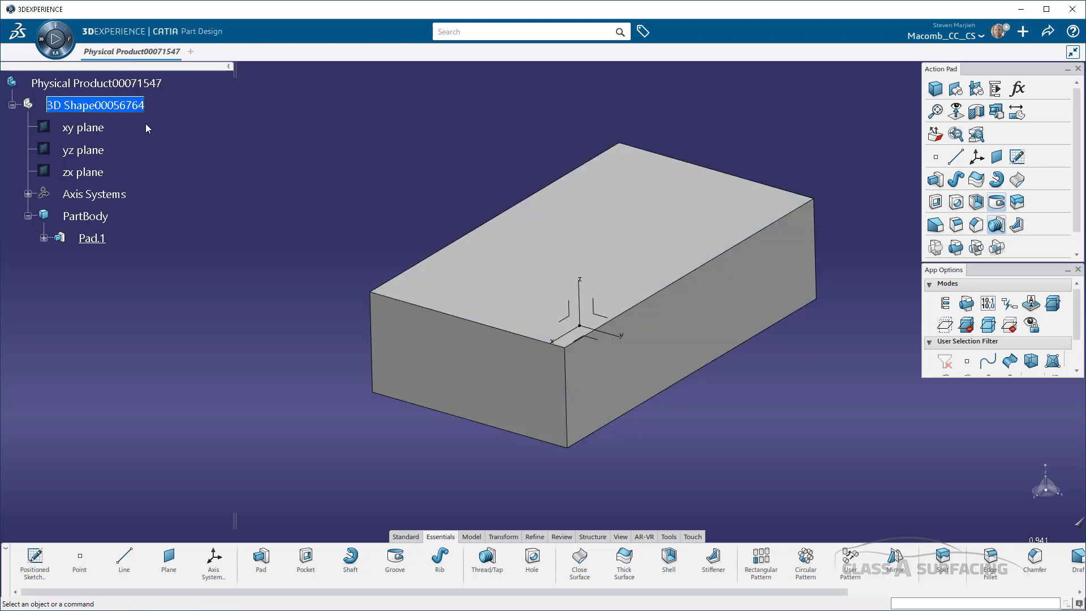
- Insert a new body under the 3D shape and start a positioned sketch on the absolute axis system's xy plane
{"action": "left_click", "coordinate": [140, 105]}
{"action": "left_click", "coordinate": [168, 78]}
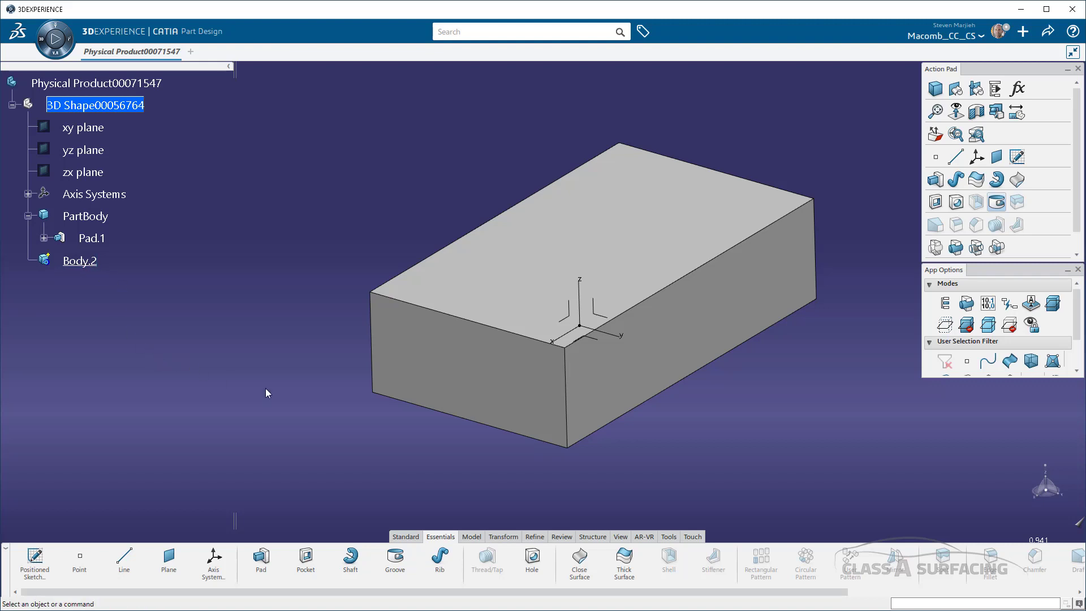
{"action": "left_click", "coordinate": [35, 560]}
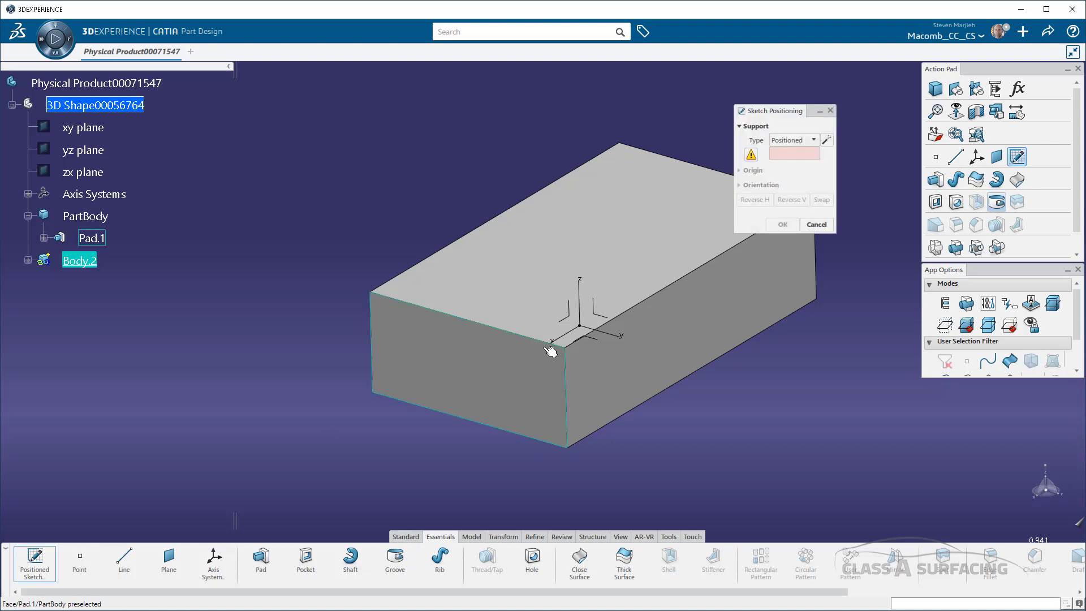
{"action": "left_click", "coordinate": [598, 343]}
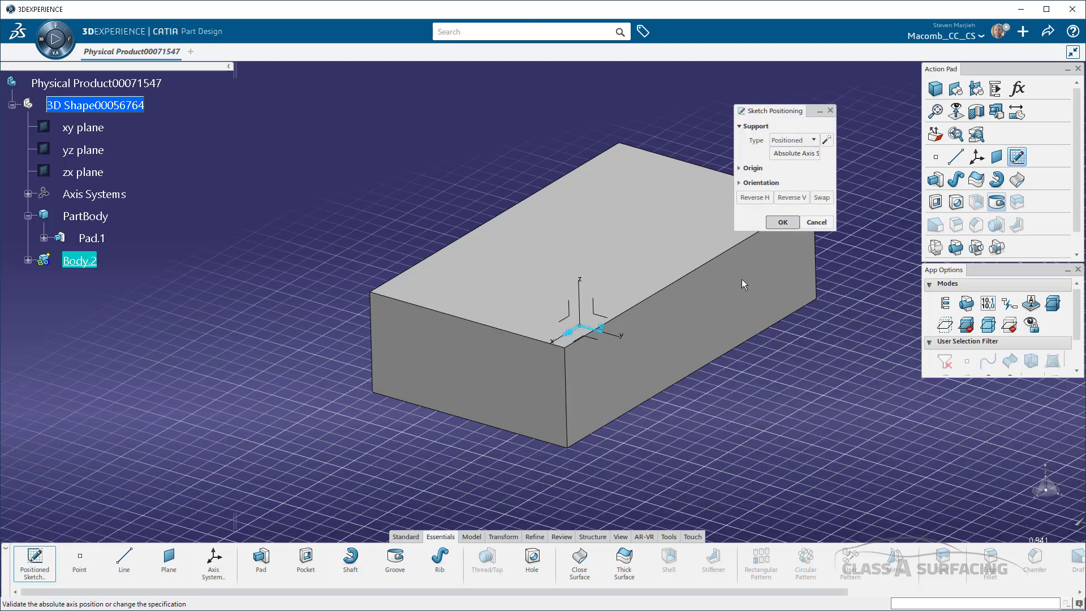
{"action": "left_click", "coordinate": [783, 225]}
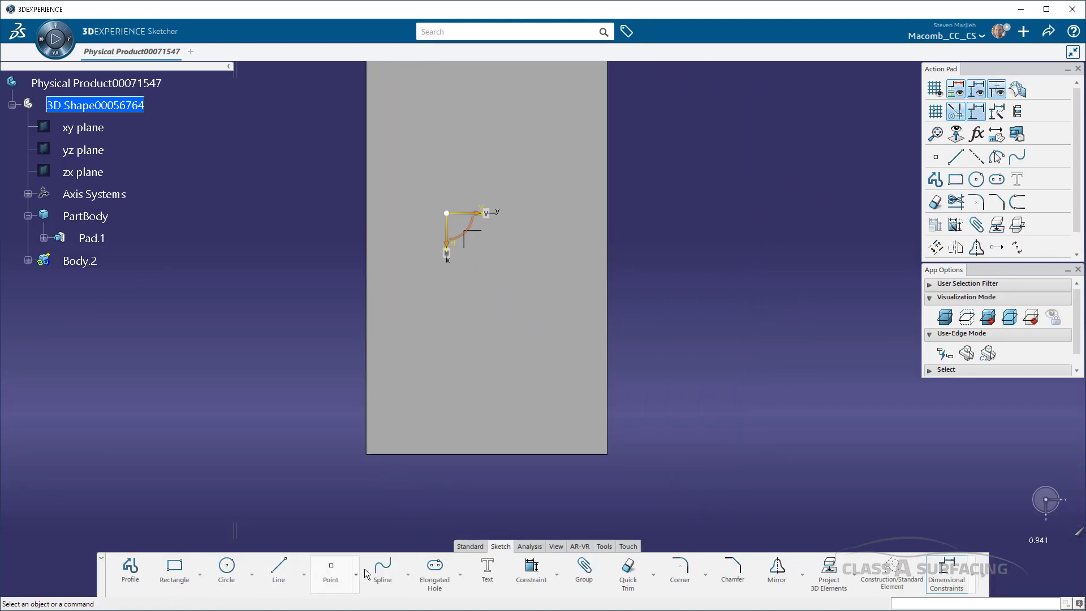
- Sketch a rectangle on the +X side of the origin, overhanging one long side of the block, and exit the sketch
{"action": "left_click", "coordinate": [190, 569]}
{"action": "left_click", "coordinate": [314, 295]}
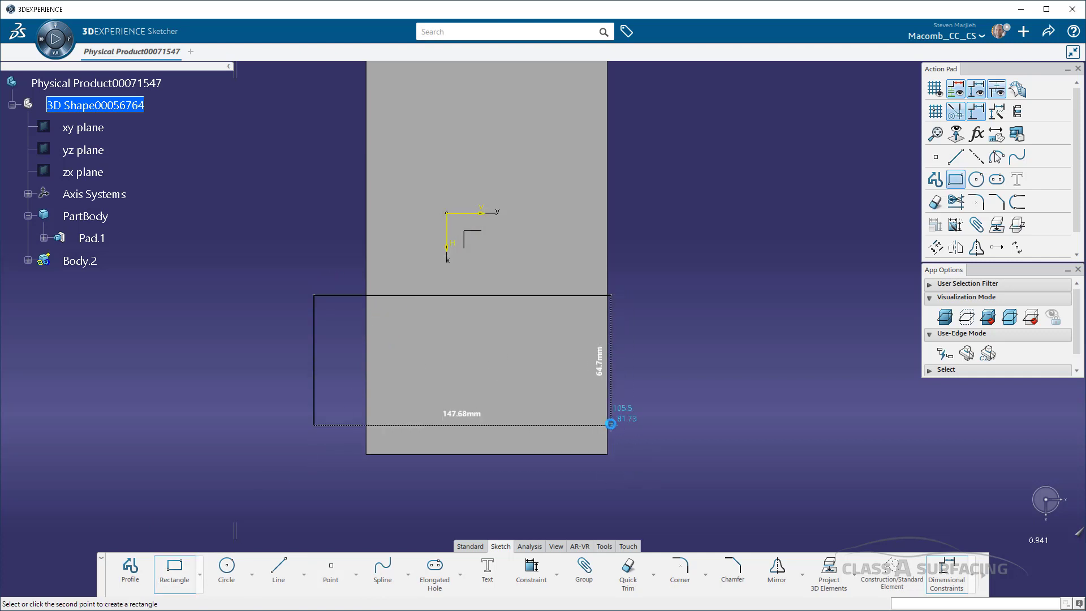
{"action": "left_click", "coordinate": [540, 412]}
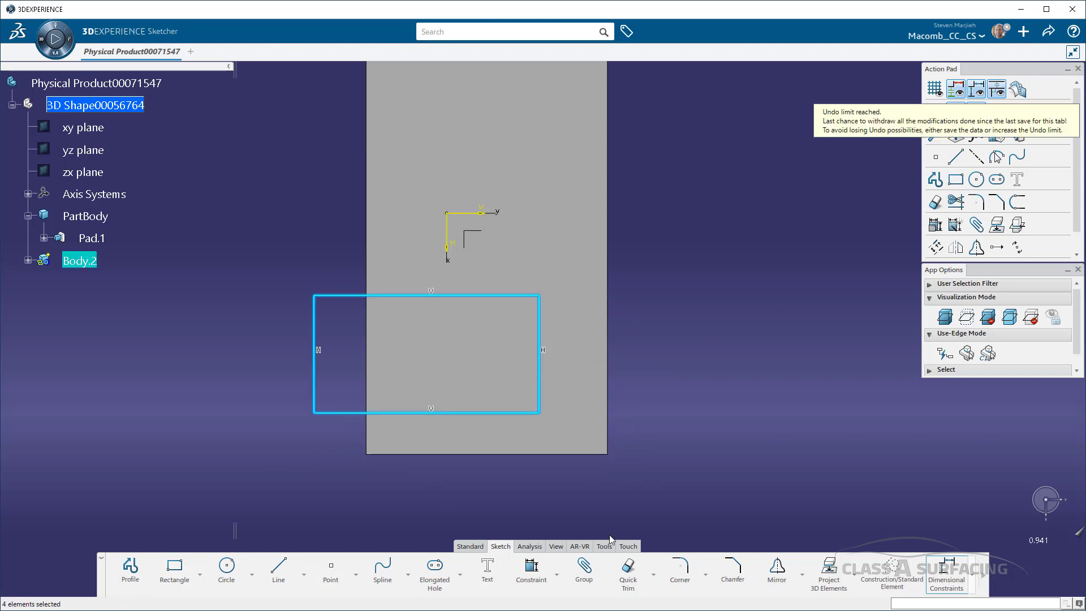
{"action": "scroll", "coordinate": [973, 249], "scroll_direction": "down", "scroll_amount": 1}
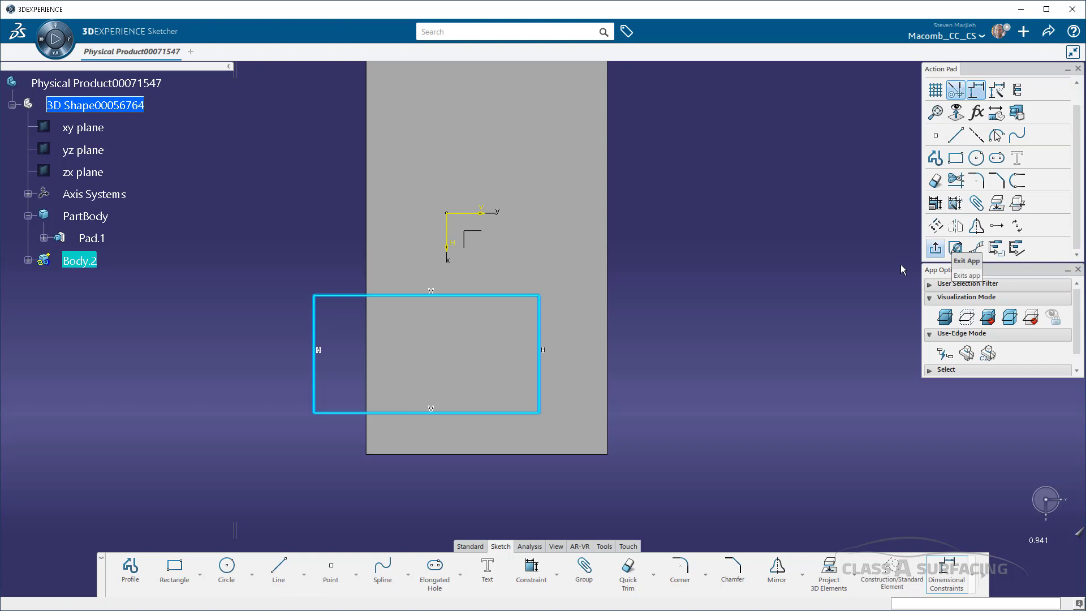
{"action": "left_click", "coordinate": [956, 247]}
{"action": "mouse_move", "coordinate": [719, 338]}
{"action": "middle_mouse_down"}
{"action": "mouse_move", "coordinate": [566, 397]}
{"action": "mouse_move", "coordinate": [498, 399]}
{"action": "middle_mouse_up"}
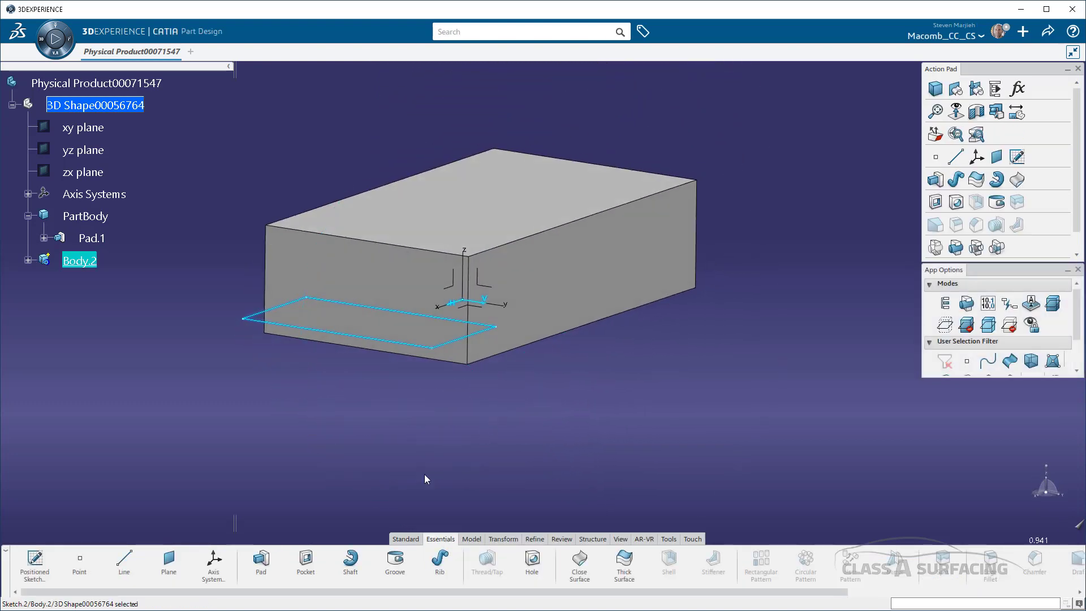
- Pad the rectangle in both directions, with a first limit of 28 mm and a second limit of 54 mm
{"action": "left_click", "coordinate": [261, 562]}
{"action": "left_click_drag", "start_coordinate": [374, 303], "coordinate": [372, 411]}
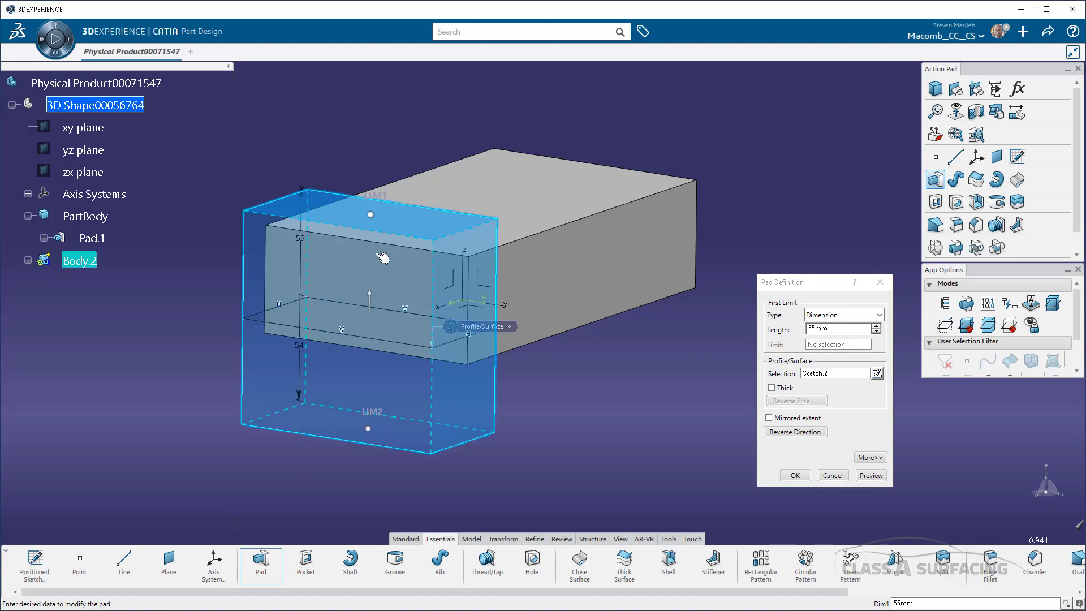
{"action": "left_click_drag", "start_coordinate": [373, 224], "coordinate": [374, 266]}
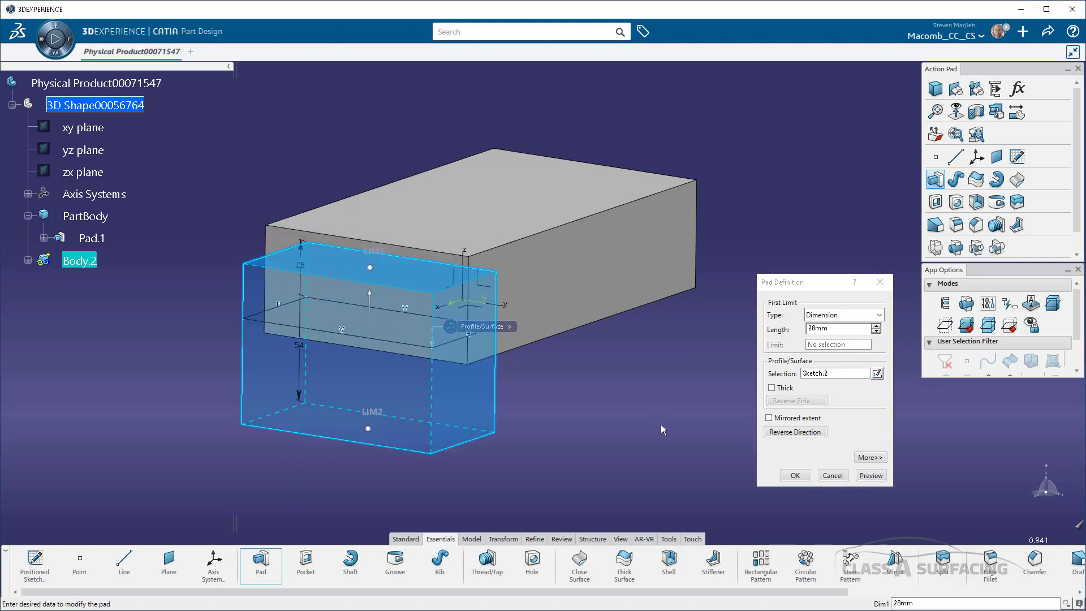
{"action": "left_click", "coordinate": [795, 475]}
- Fillet the vertical edge of the new pad on its +Y side nearest the origin with a 10 mm radius
{"action": "middle_click_drag", "start_coordinate": [682, 461], "coordinate": [653, 477]}
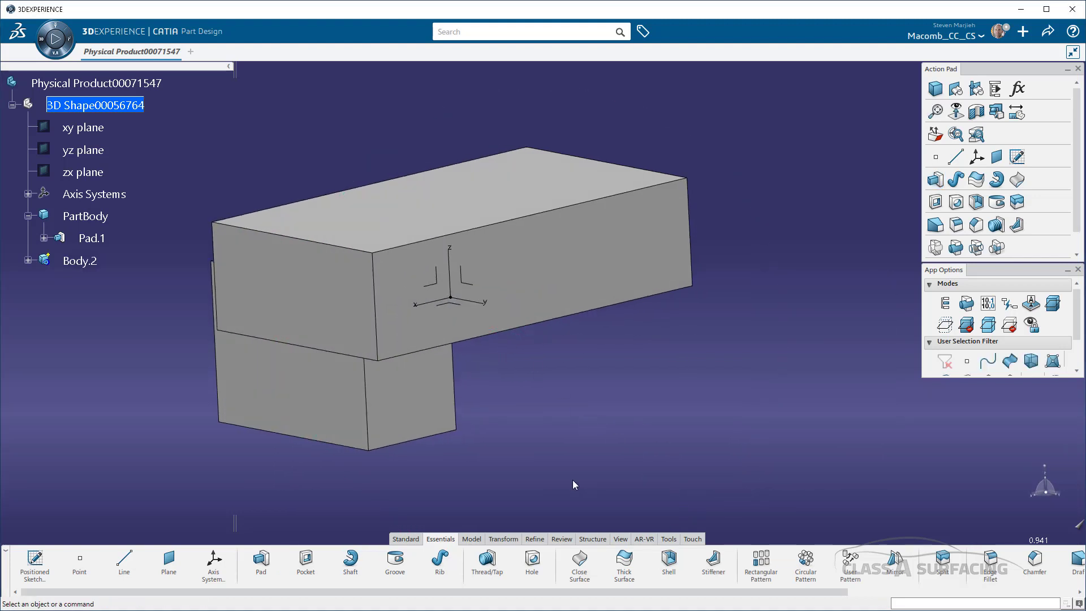
{"action": "left_click", "coordinate": [533, 539]}
{"action": "left_click", "coordinate": [413, 568]}
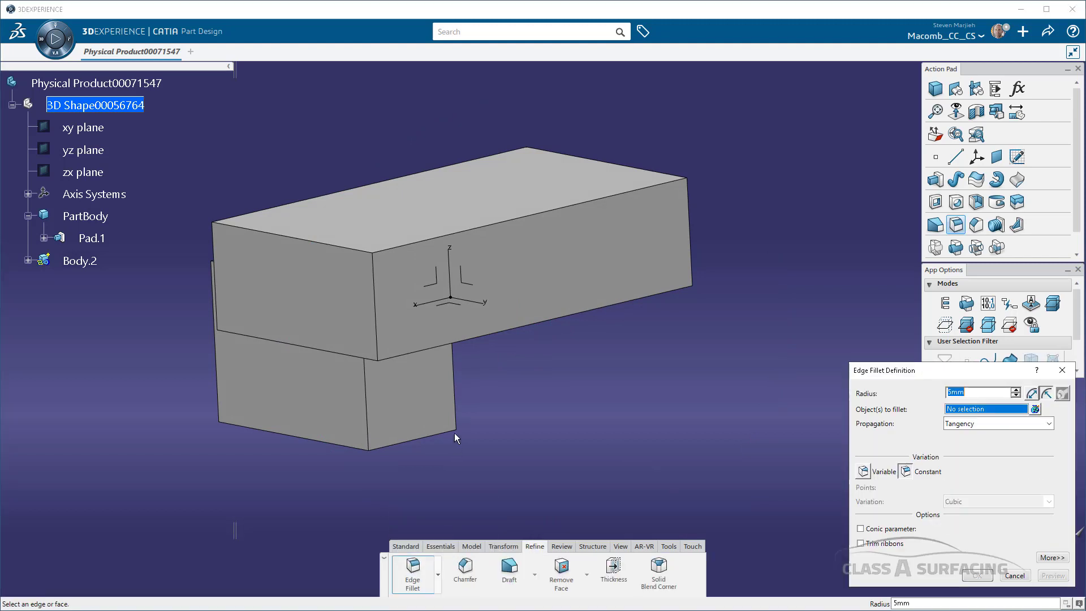
{"action": "left_click", "coordinate": [459, 408]}
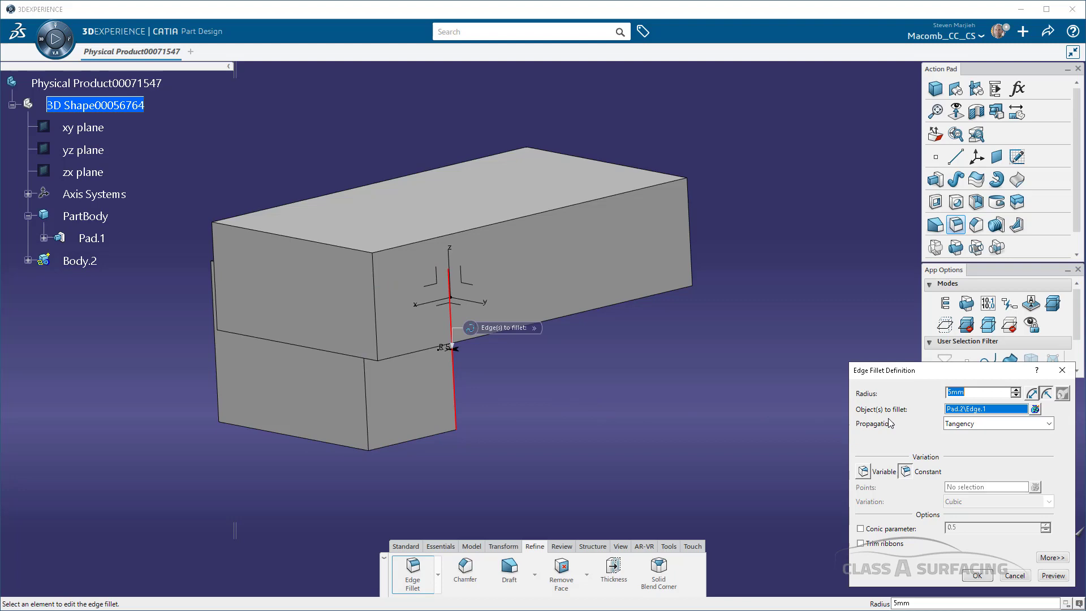
{"action": "key", "text": "Return"}
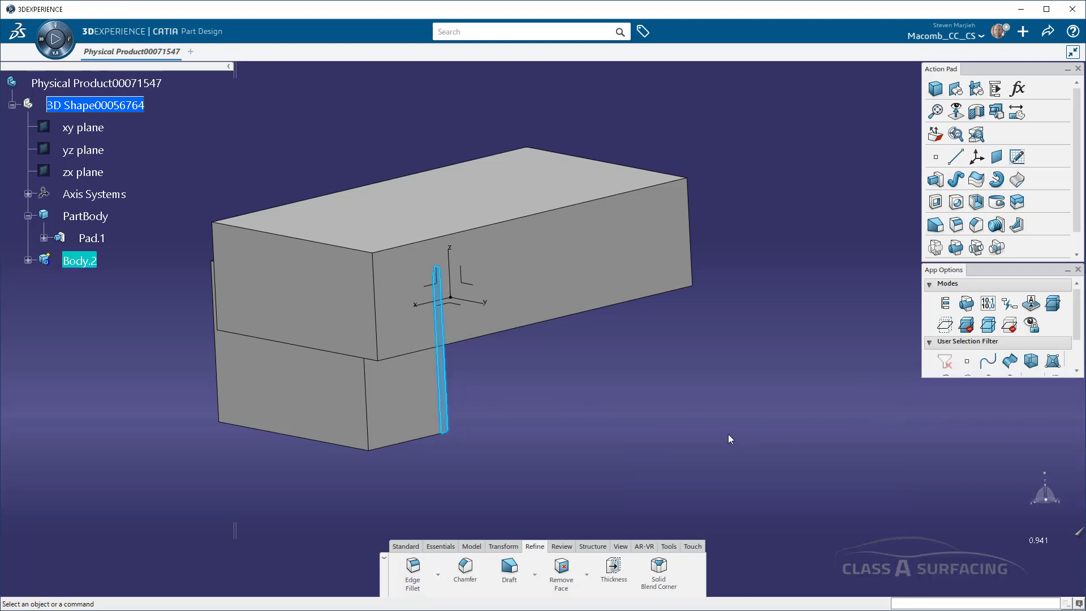
- Fillet the tangent edge chain around the pad's end inside the block with an 8 mm radius
{"action": "middle_click_drag", "start_coordinate": [728, 434], "coordinate": [553, 280]}
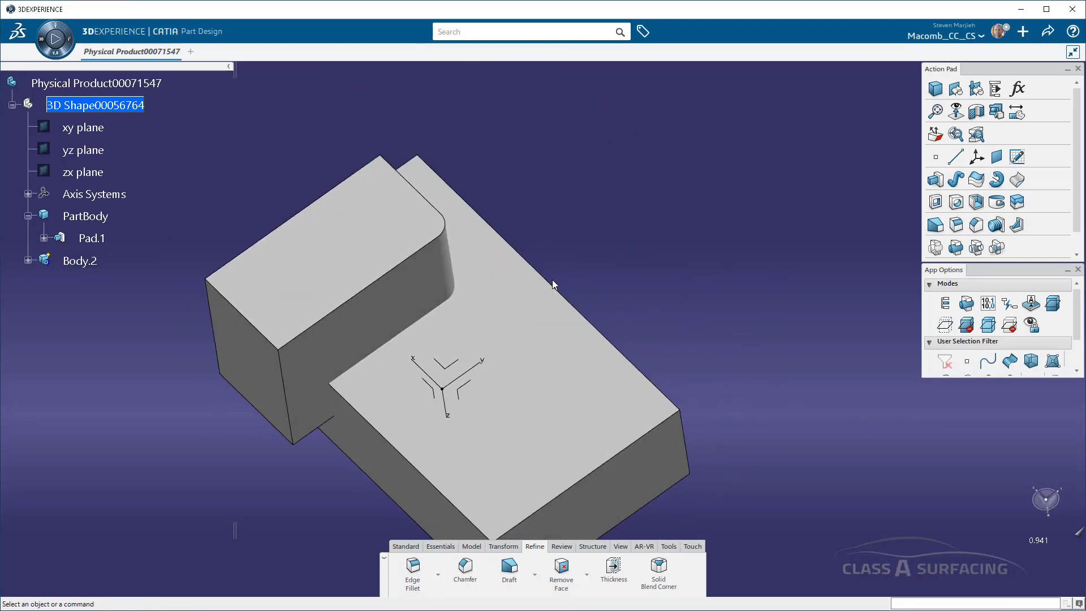
{"action": "left_click", "coordinate": [412, 569]}
{"action": "left_click", "coordinate": [358, 408]}
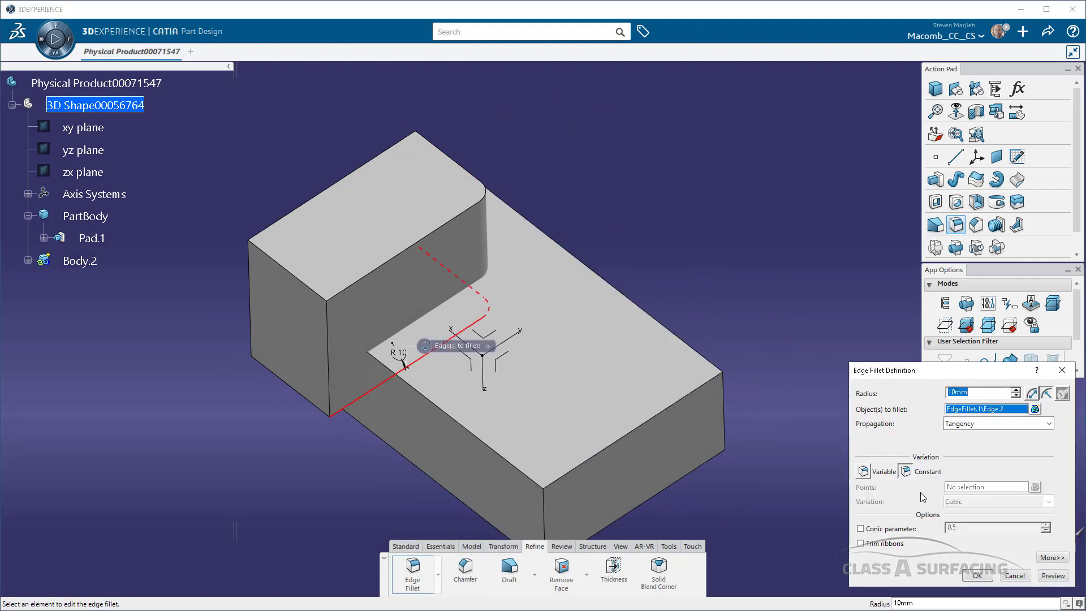
{"action": "type", "text": "8"}
{"action": "key", "text": "Return"}
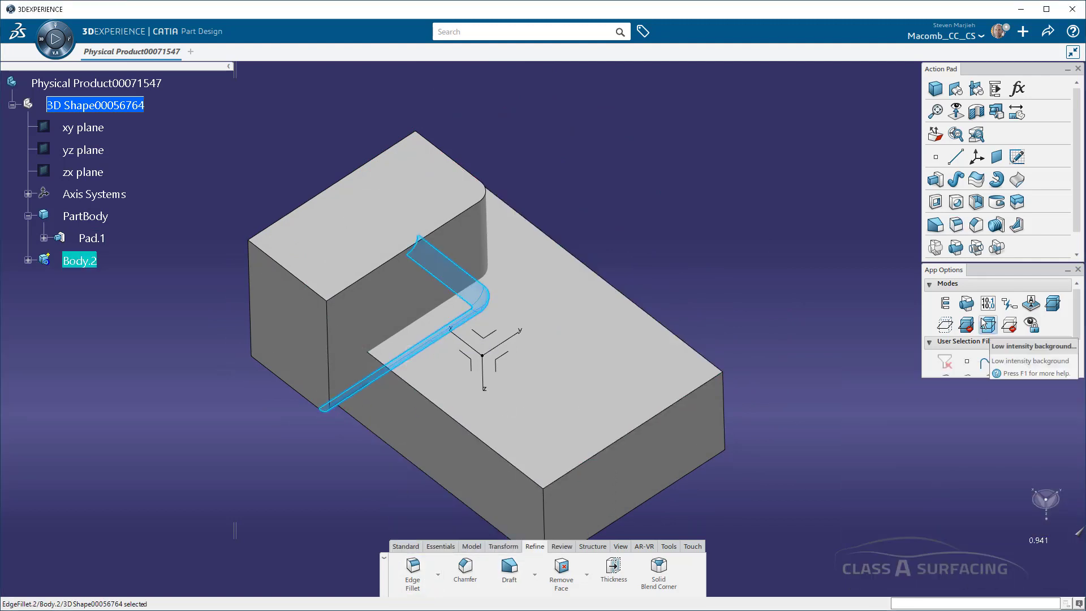
- Subtract Body.2 from the PartBody with a Remove Boolean operation to cut the pocket
{"action": "right_click", "coordinate": [82, 261]}
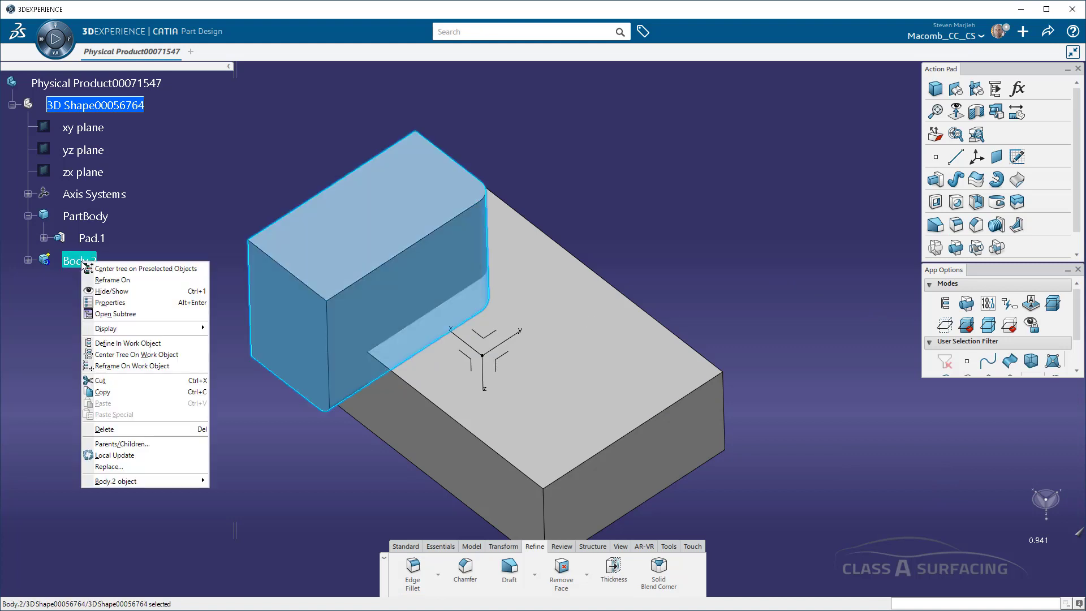
{"action": "mouse_move", "coordinate": [170, 481]}
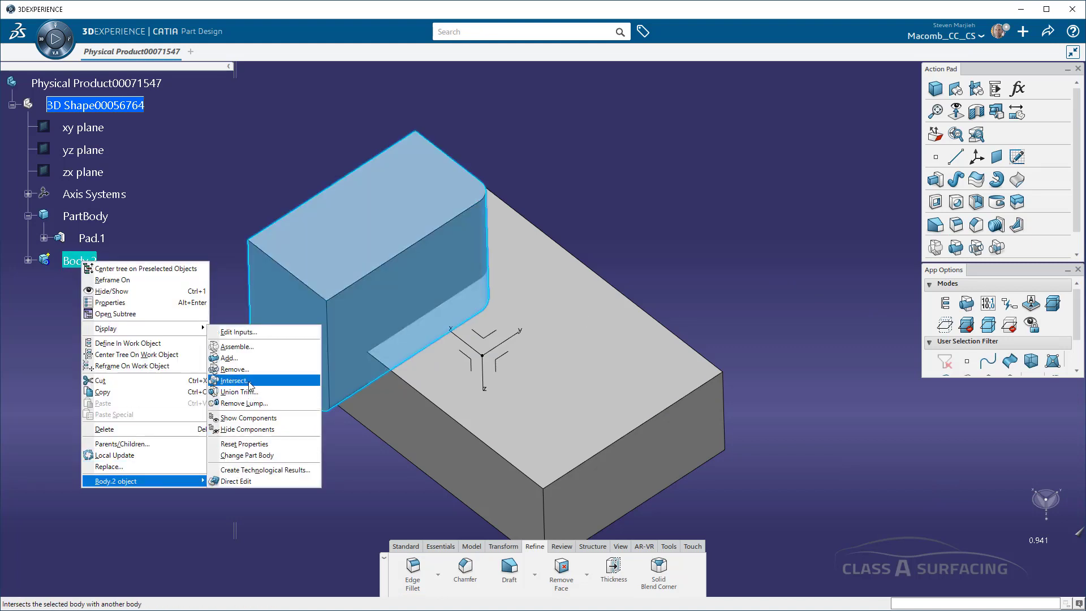
{"action": "left_click", "coordinate": [244, 370]}
{"action": "middle_click_drag", "start_coordinate": [303, 402], "coordinate": [399, 390]}
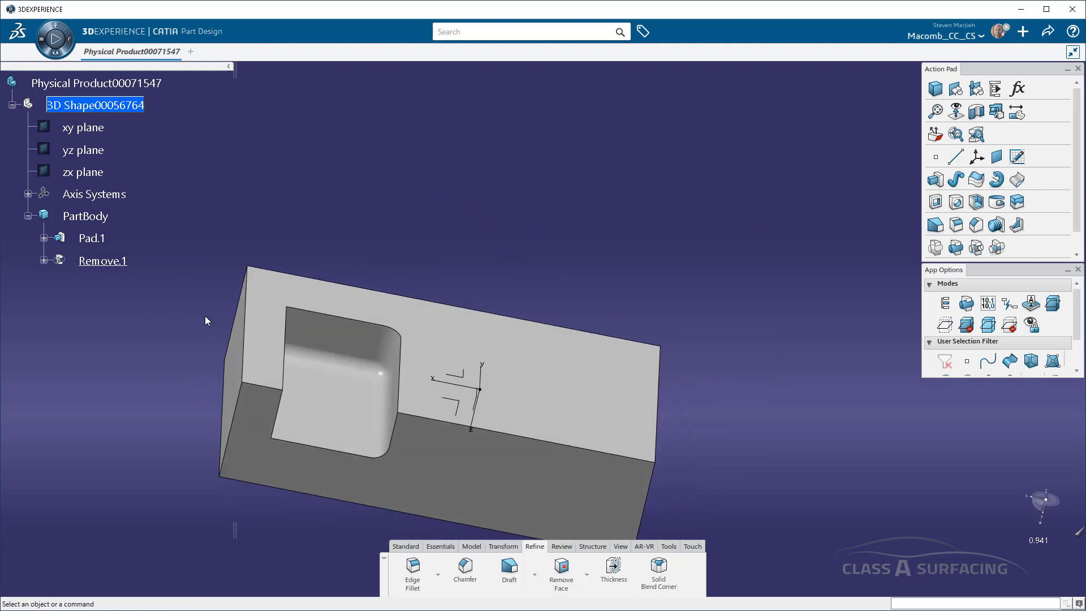
- Edit the pocket's vertical corner fillet and add the opposite vertical edge at the 10 mm radius
{"action": "left_click", "coordinate": [385, 345]}
{"action": "left_click", "coordinate": [425, 309]}
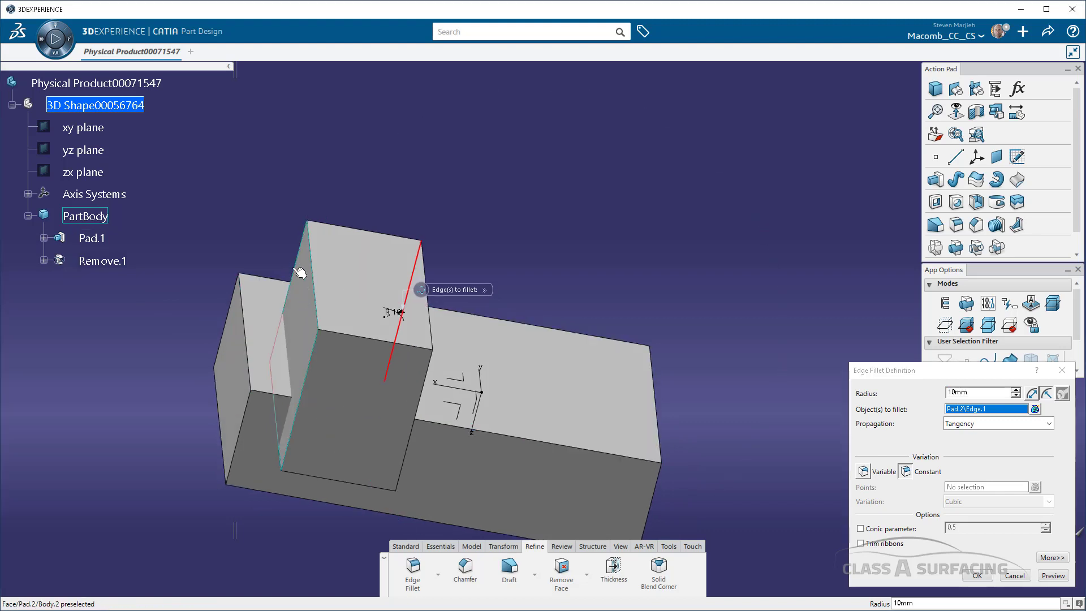
{"action": "left_click", "coordinate": [300, 273]}
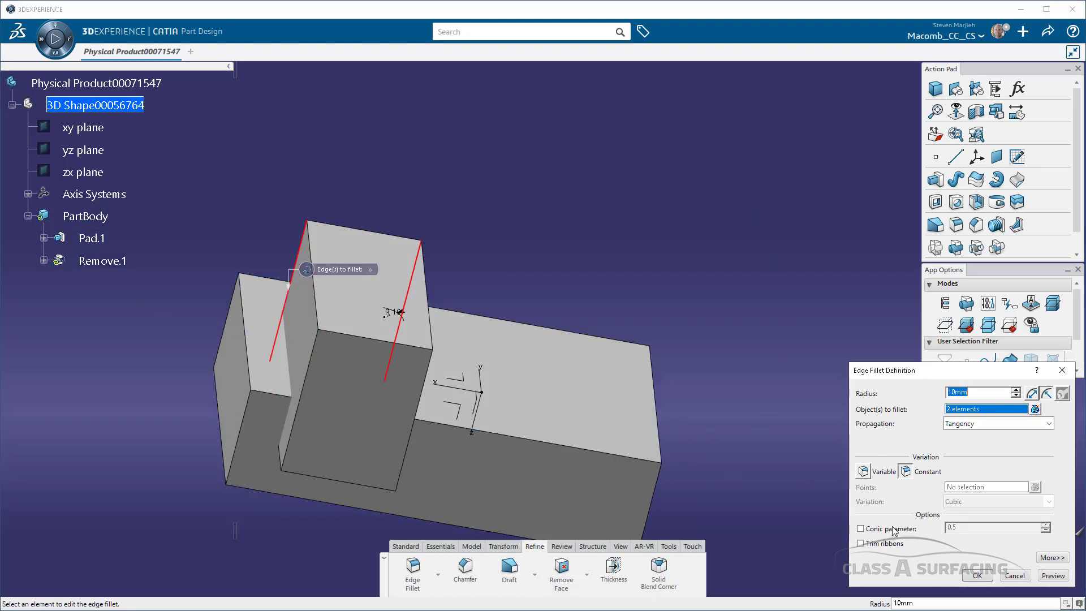
{"action": "left_click", "coordinate": [977, 576]}
{"action": "middle_click_drag", "start_coordinate": [697, 233], "coordinate": [495, 278]}
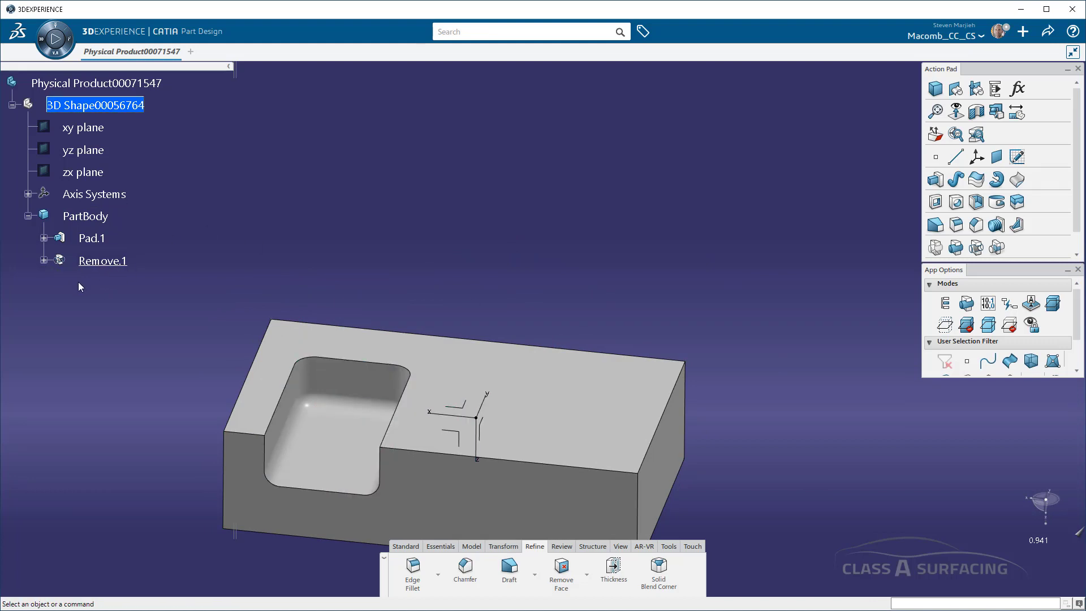
- Expand the Remove feature in the tree and insert another empty body under the 3D shape
{"action": "left_click", "coordinate": [44, 261]}
{"action": "left_click", "coordinate": [120, 197]}
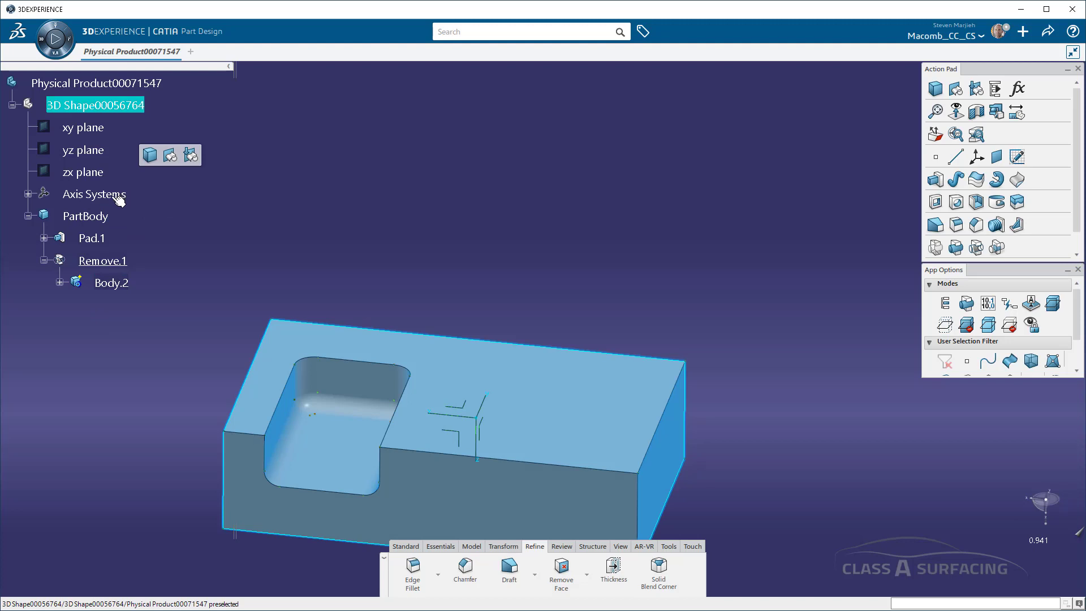
{"action": "left_click", "coordinate": [150, 155]}
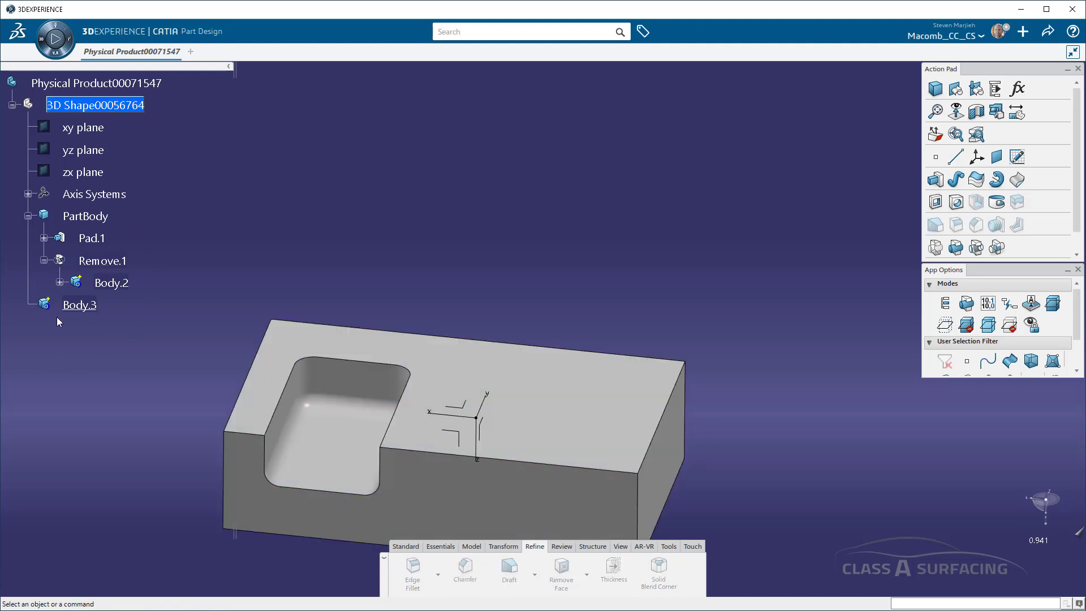
{"action": "left_click", "coordinate": [102, 217]}
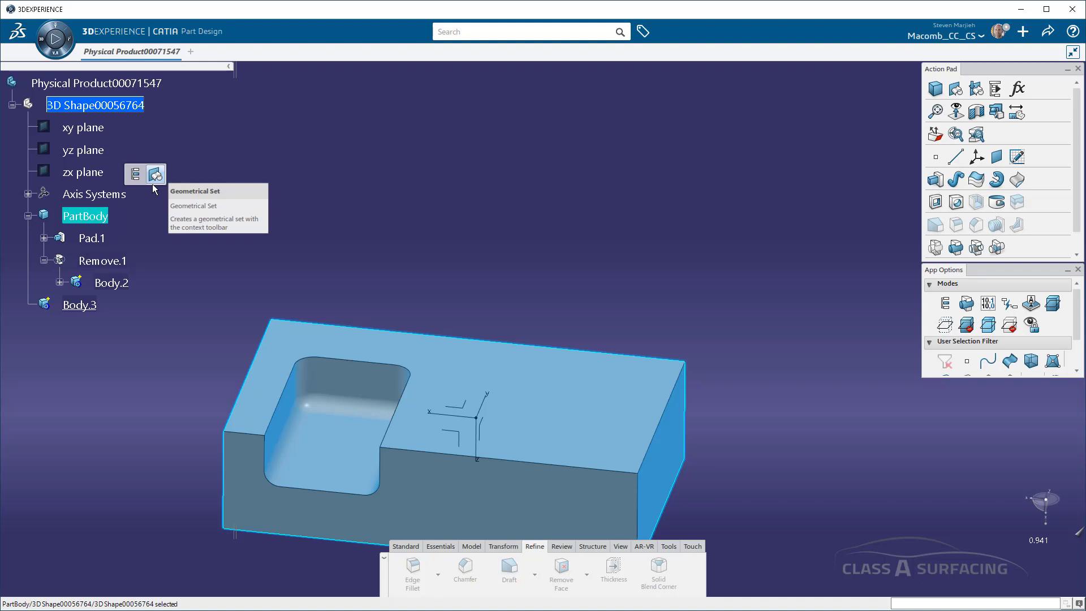
{"action": "left_click", "coordinate": [252, 167]}
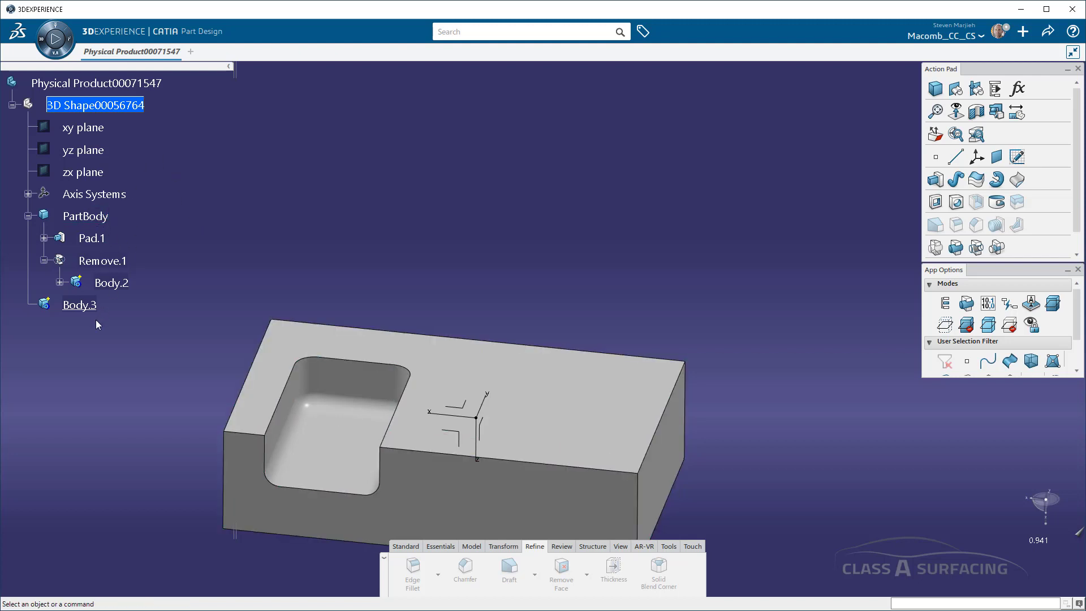
- Insert a geometrical set under the 3D shape with a second geometrical set nested inside it, and expand the outer set
{"action": "left_click", "coordinate": [113, 195]}
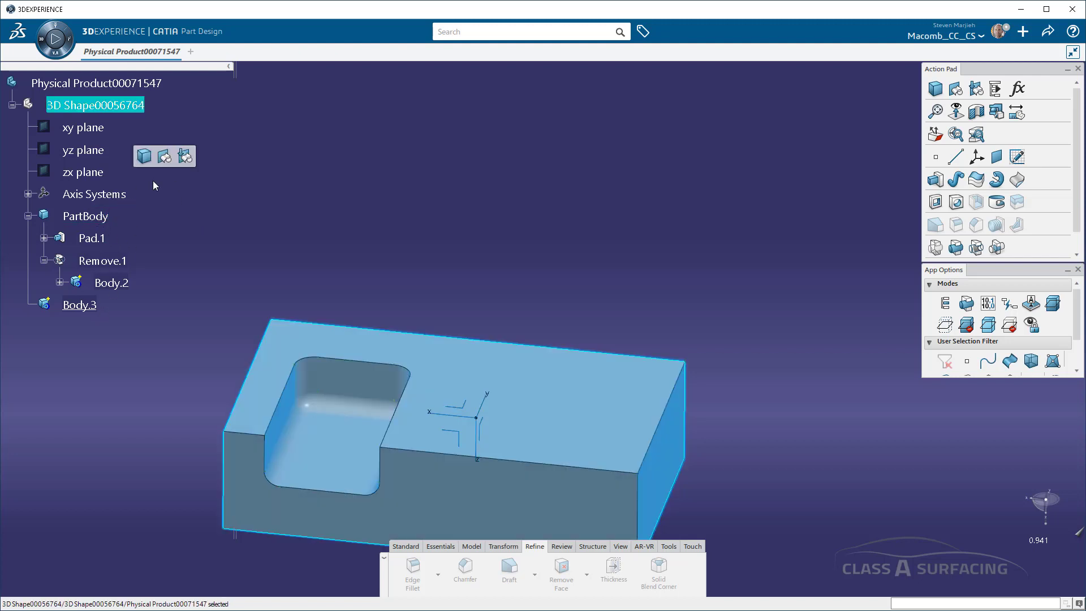
{"action": "left_click", "coordinate": [165, 157]}
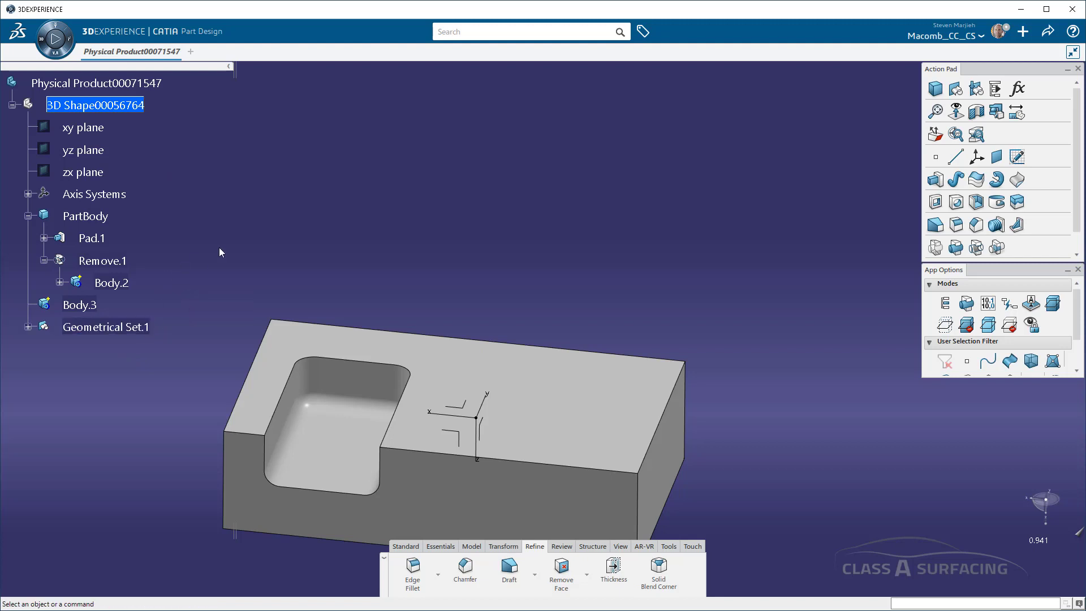
{"action": "left_click", "coordinate": [28, 327]}
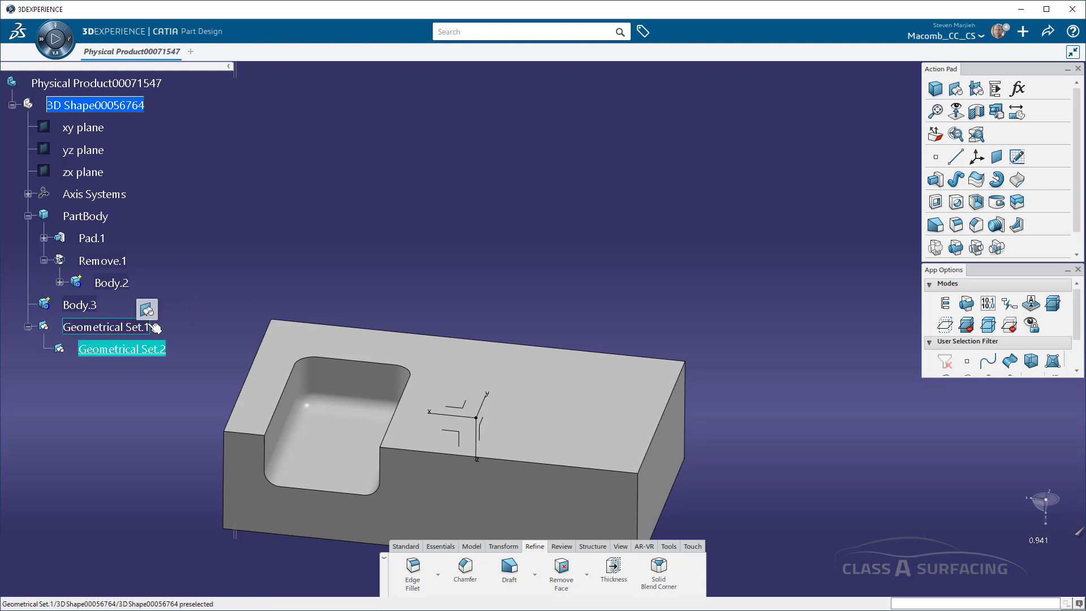
- Insert another geometrical set nested inside Geometrical Set.2, and define Body.3 as the in-work object
{"action": "left_click", "coordinate": [146, 309]}
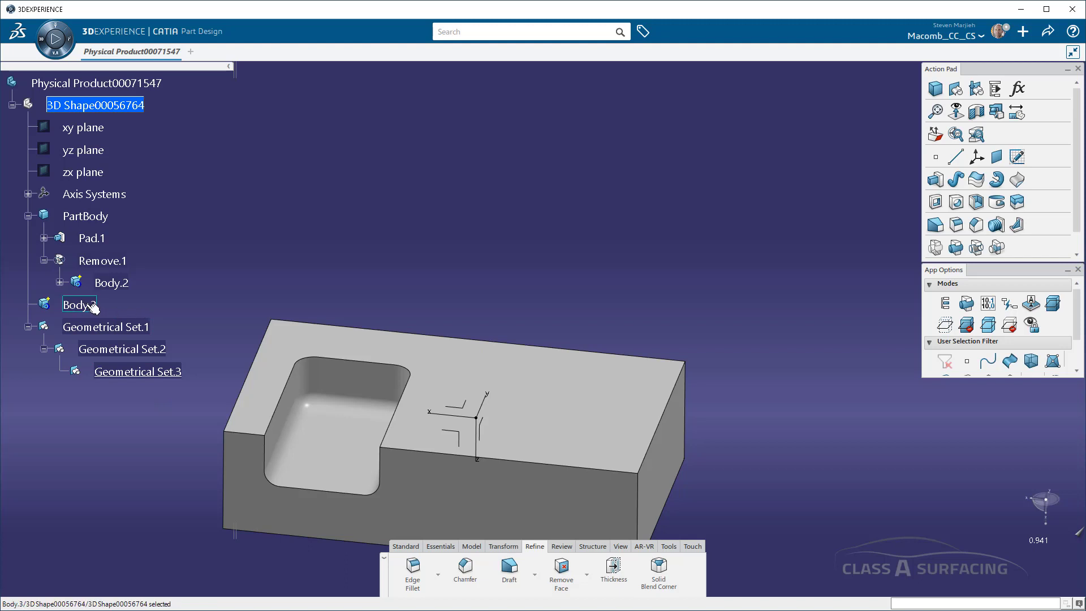
{"action": "left_click", "coordinate": [91, 307]}
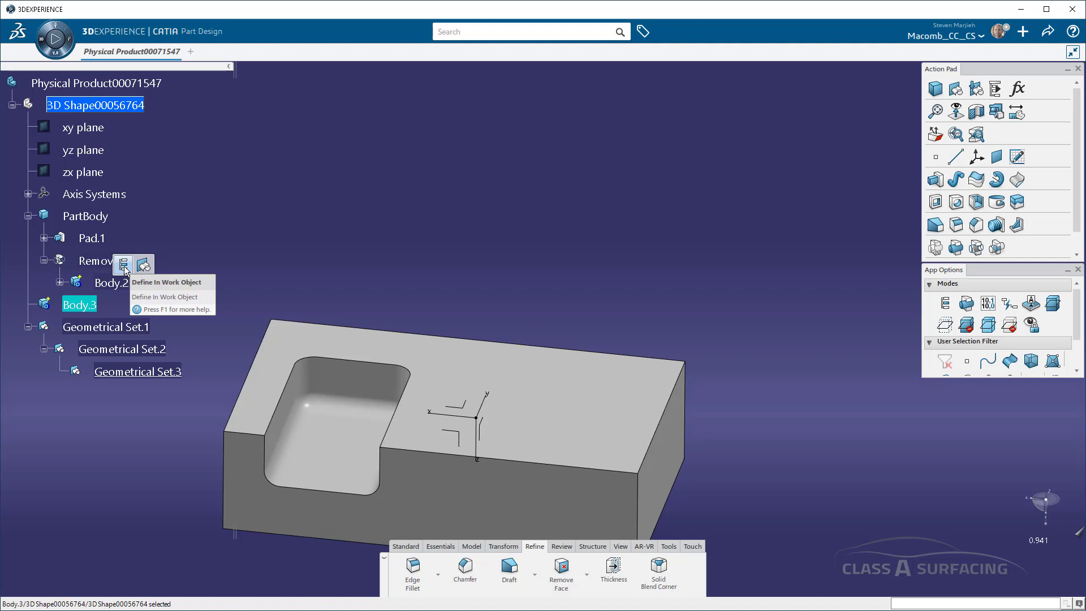
{"action": "right_click", "coordinate": [83, 310]}
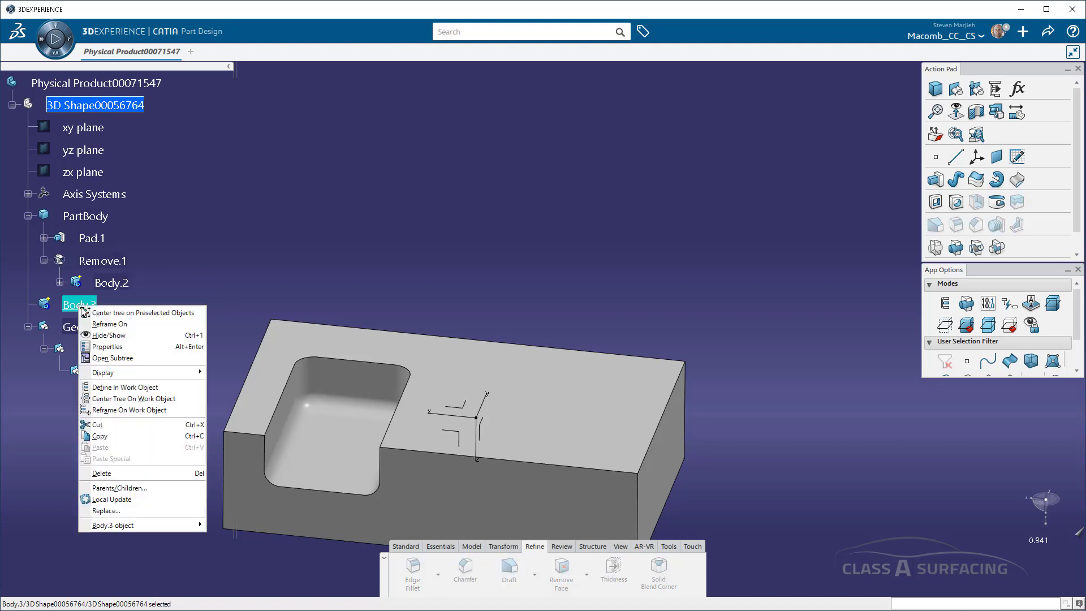
{"action": "left_click", "coordinate": [141, 388]}
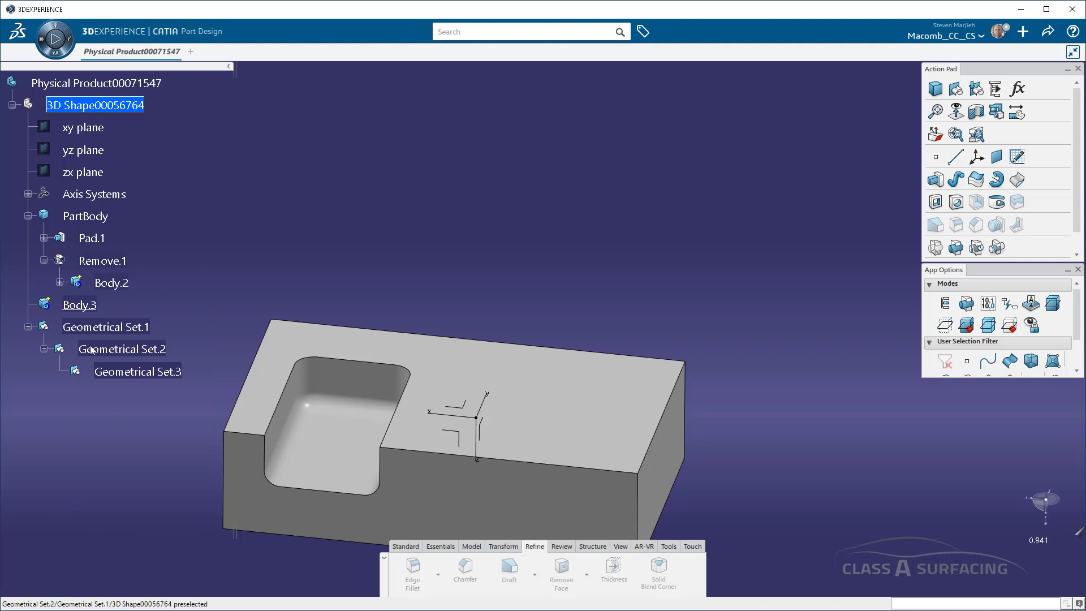
- Switch the in-work object to Geometrical Set.1, and from there to the nested Geometrical Set.2
{"action": "left_click", "coordinate": [113, 328]}
{"action": "left_click", "coordinate": [150, 289]}
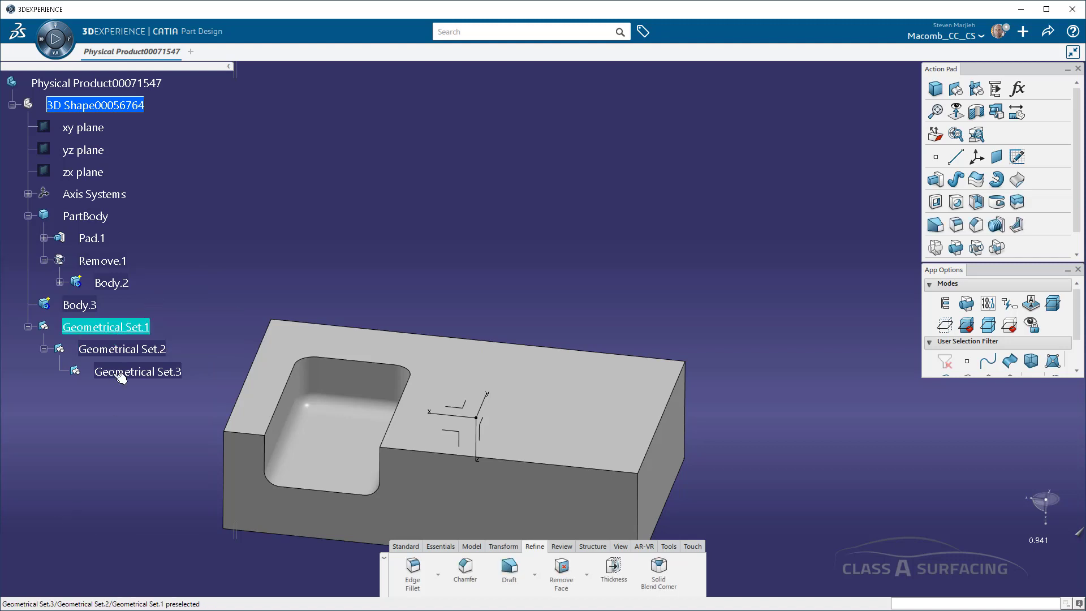
{"action": "left_click", "coordinate": [122, 349]}
{"action": "left_click", "coordinate": [159, 310]}
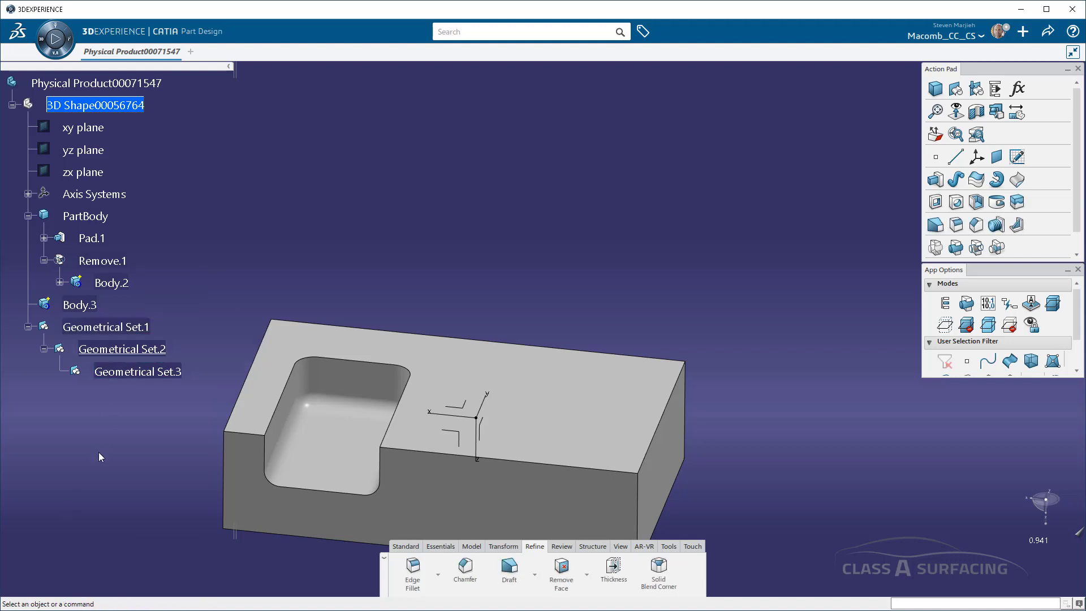